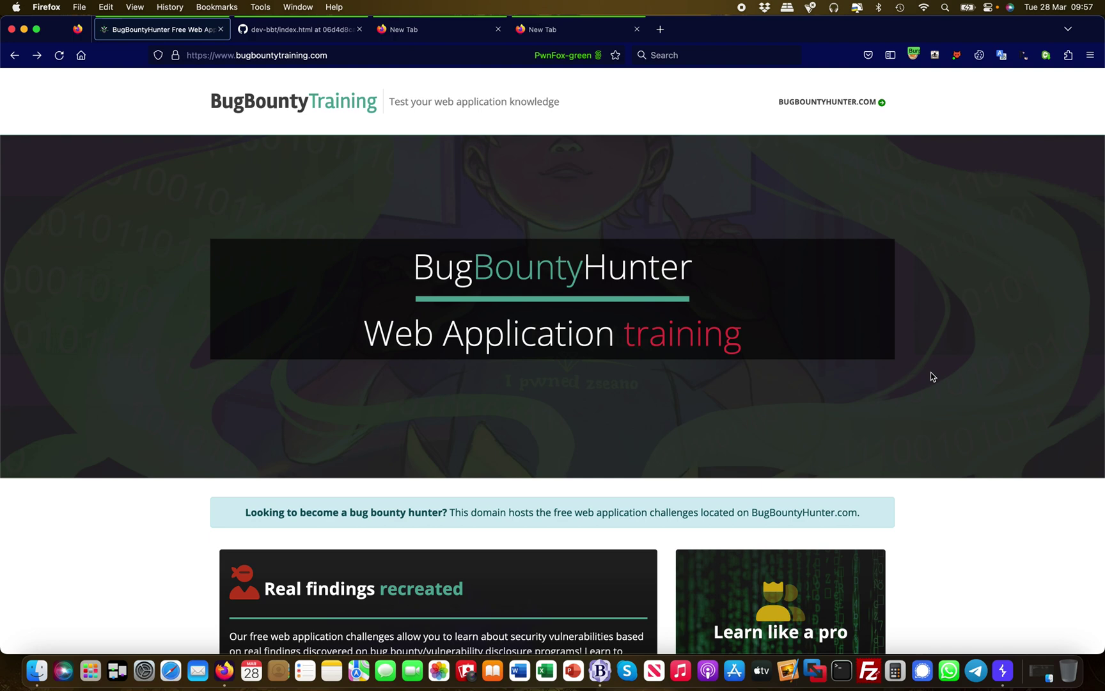
Step: Select the current BugBountyTraining site address in the address bar
click(237, 57)
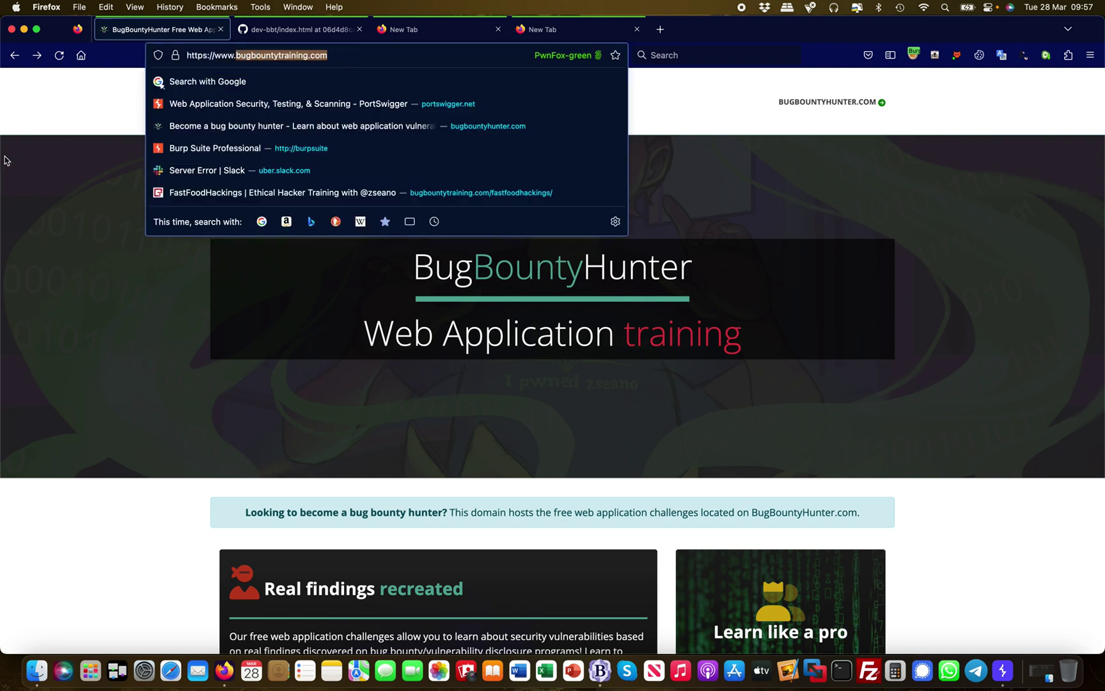
click(34, 191)
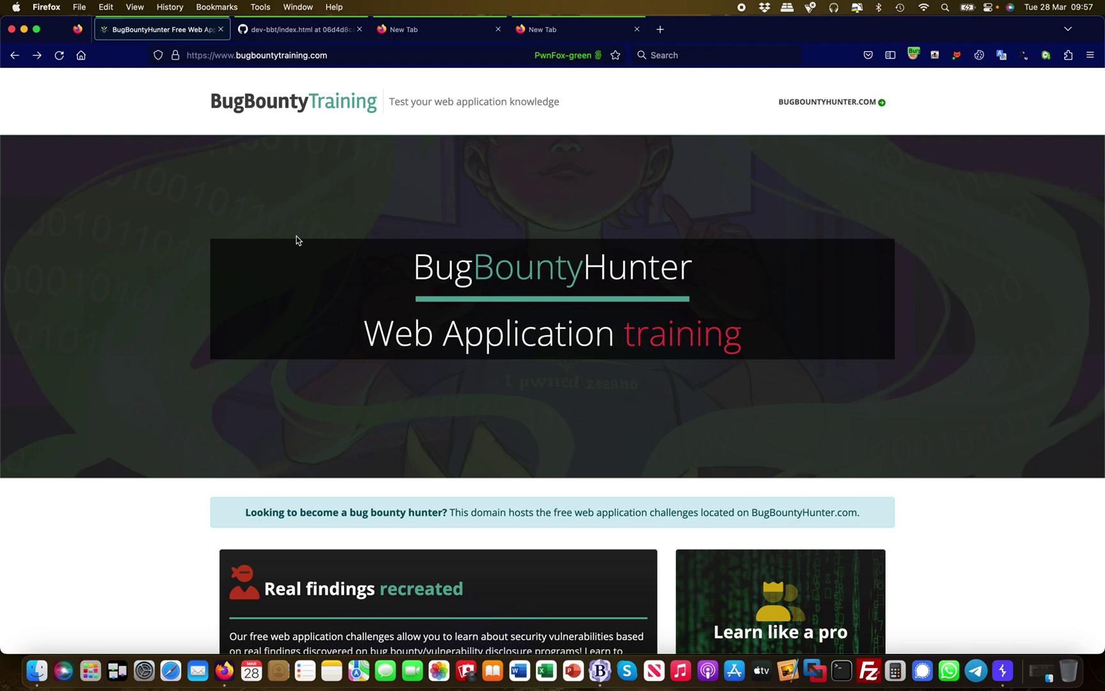
scroll(330, 200, up, 2)
Step: Bring up the dev-bbt index.html source and highlight BugBountyTraining.com in the title line
click(298, 34)
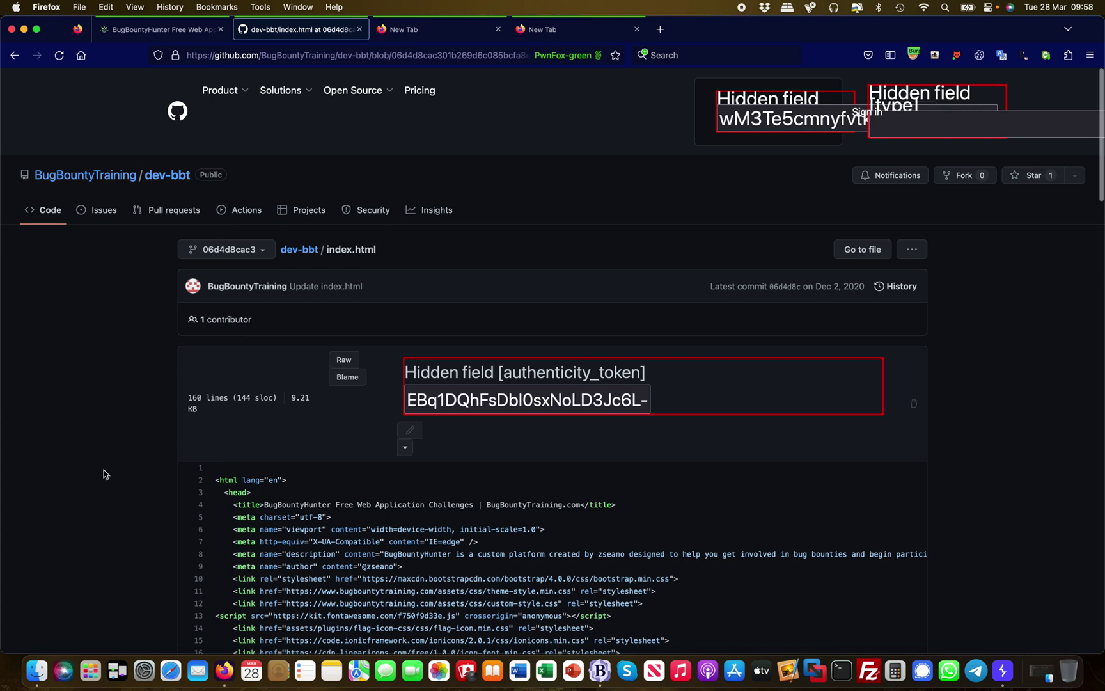
scroll(101, 471, down, 1)
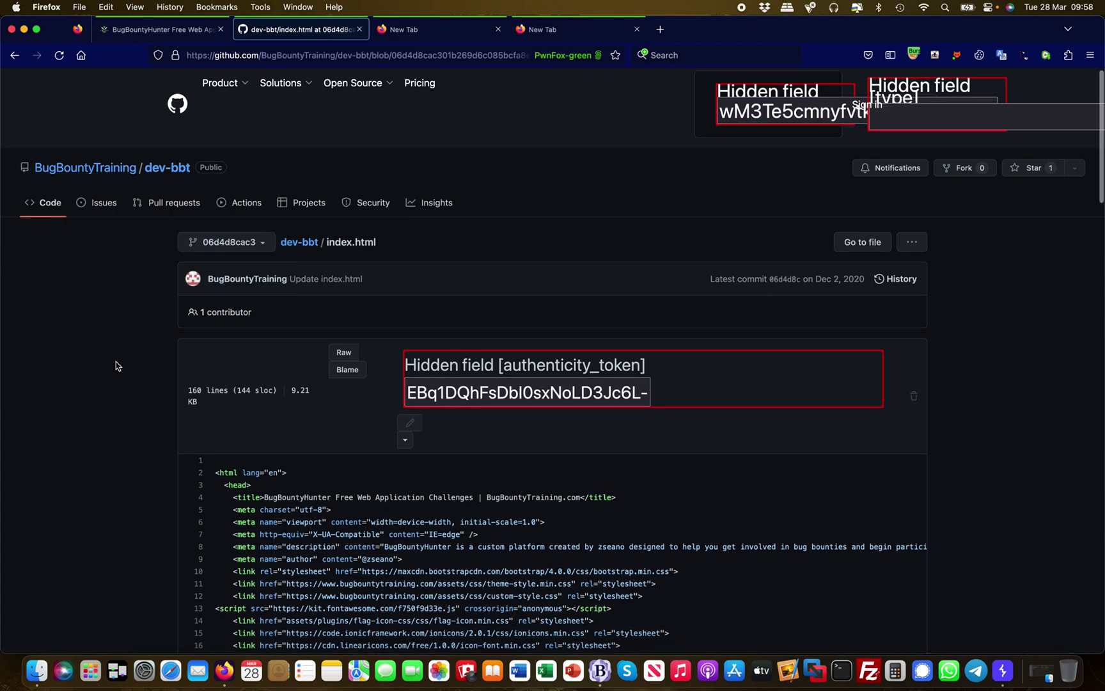
scroll(116, 366, down, 5)
scroll(116, 362, down, 4)
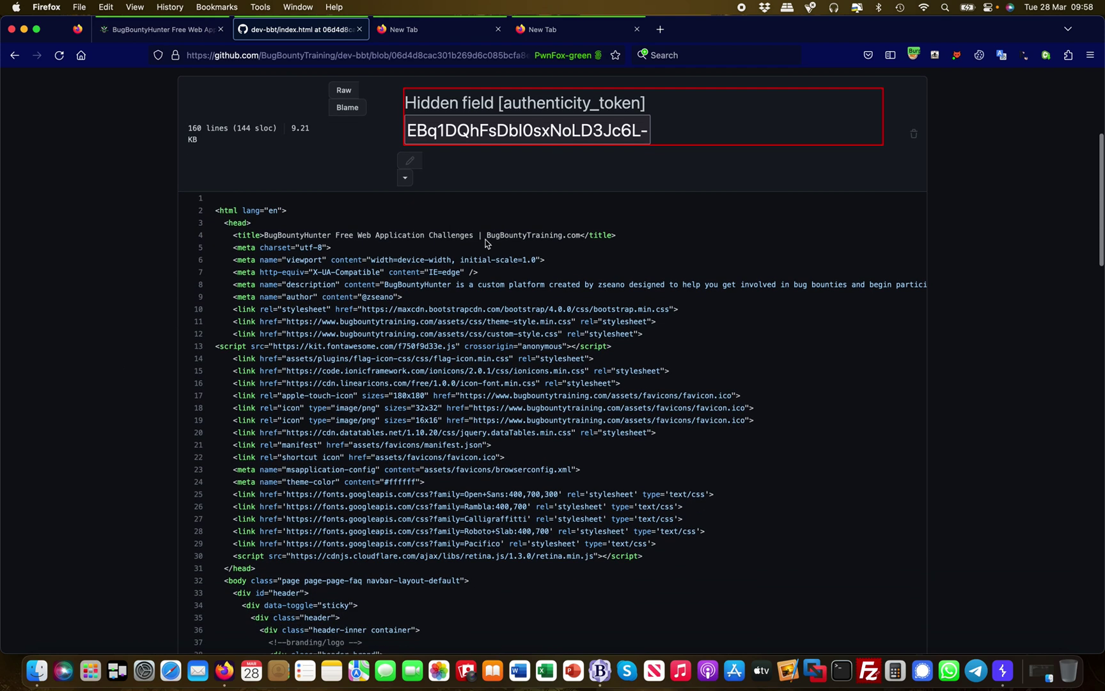
drag(486, 235, 584, 235)
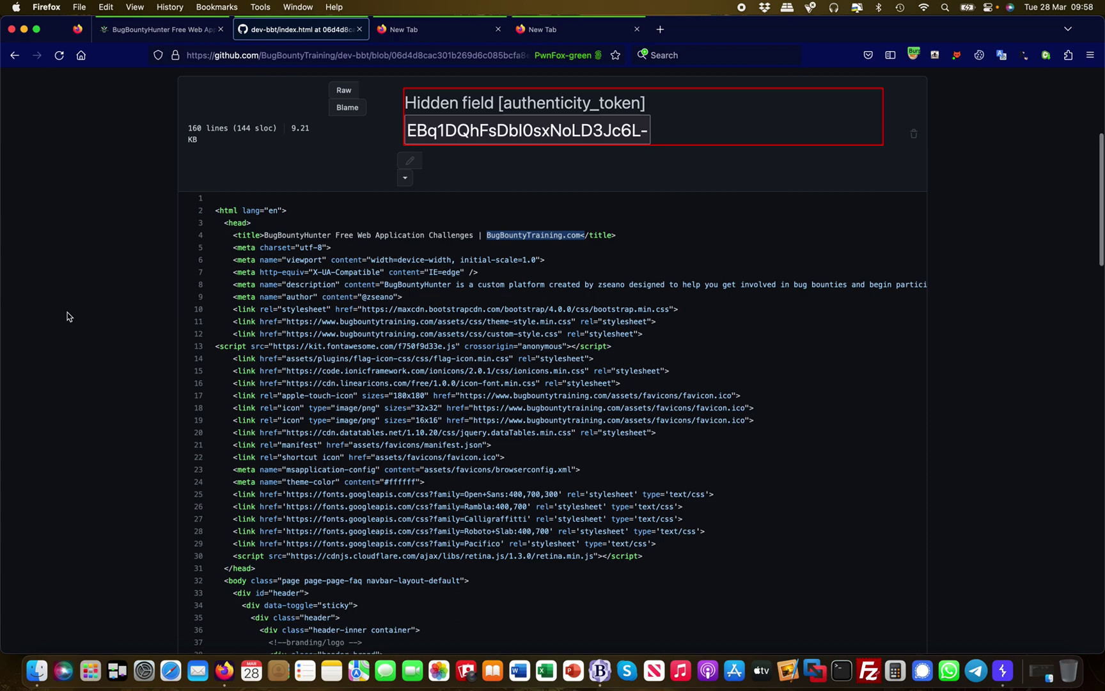
Step: Scroll to the end of the source and select the commented-out debug.js script on line 158
scroll(68, 313, down, 2)
scroll(68, 316, down, 10)
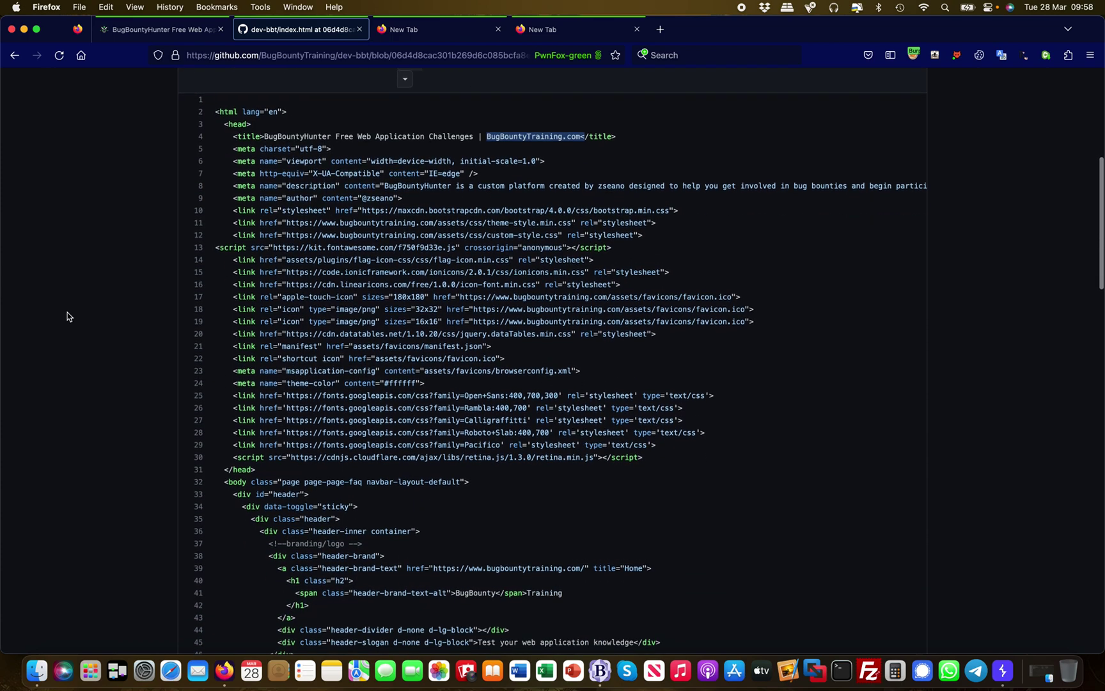
scroll(67, 315, down, 7)
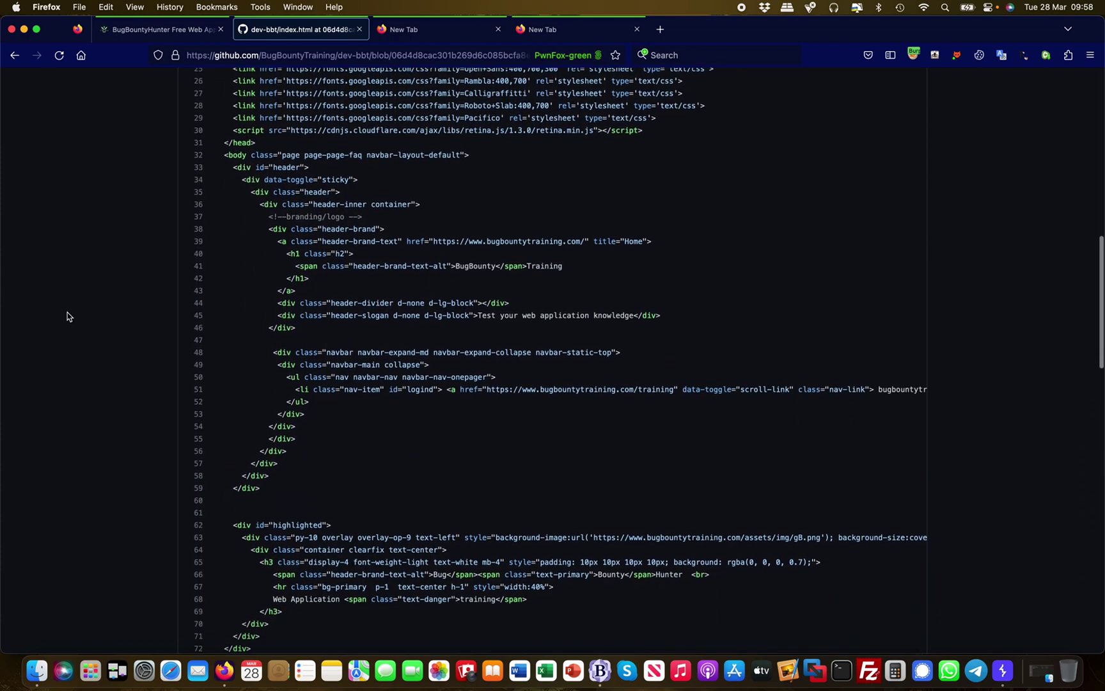
scroll(67, 315, down, 8)
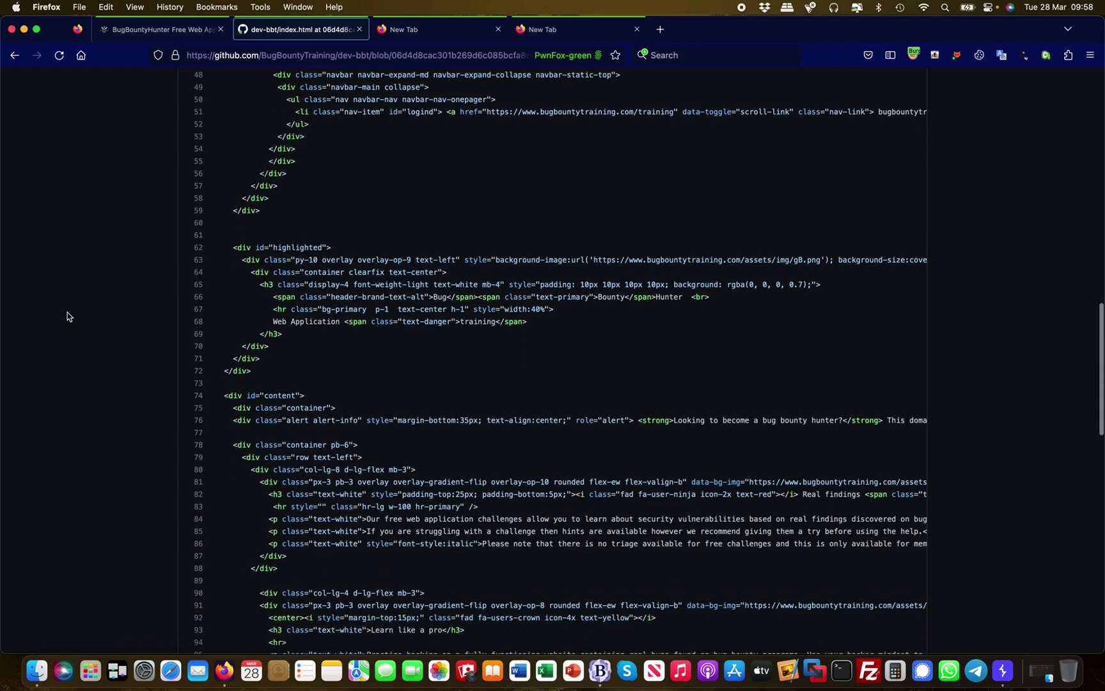
scroll(67, 316, down, 4)
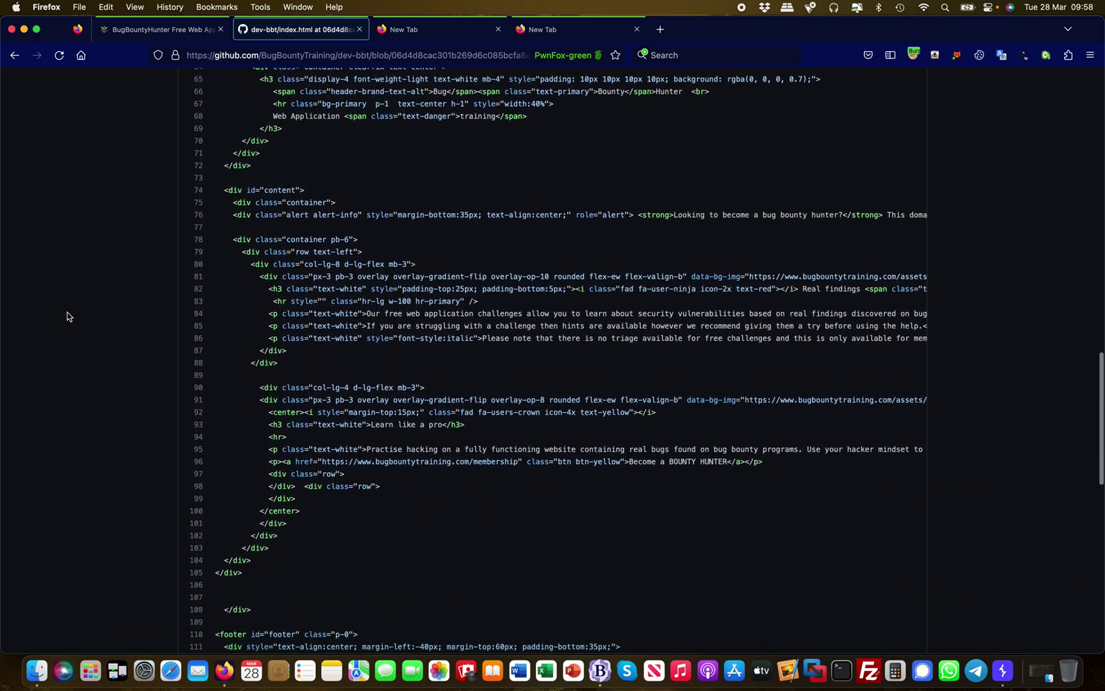
scroll(68, 316, down, 7)
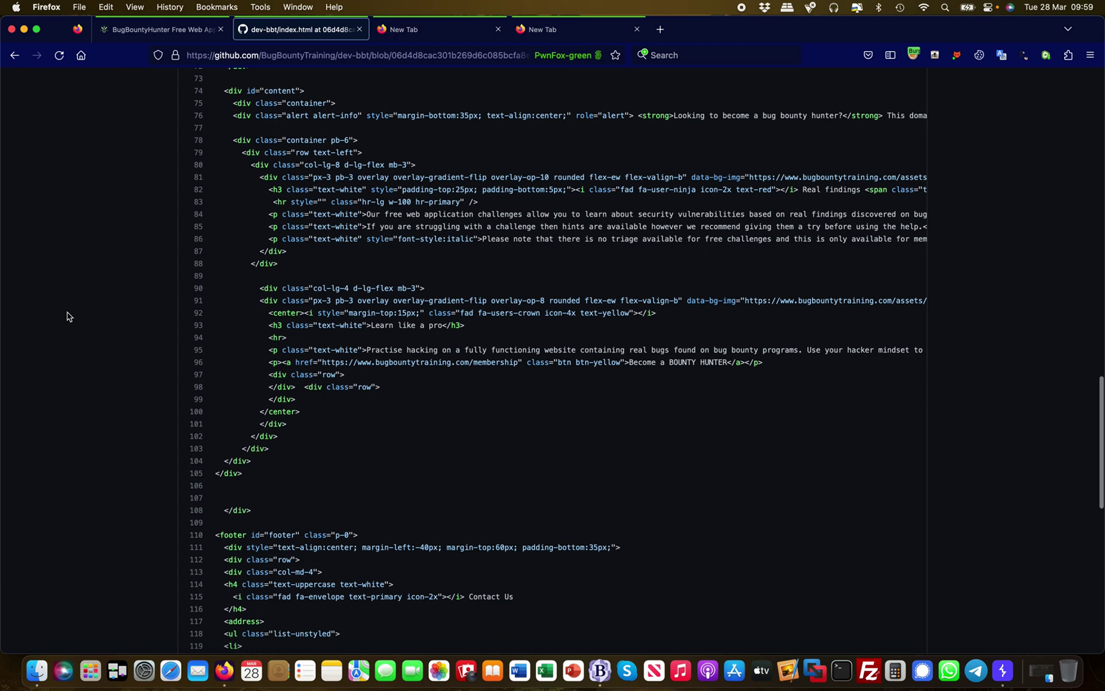
scroll(67, 316, down, 4)
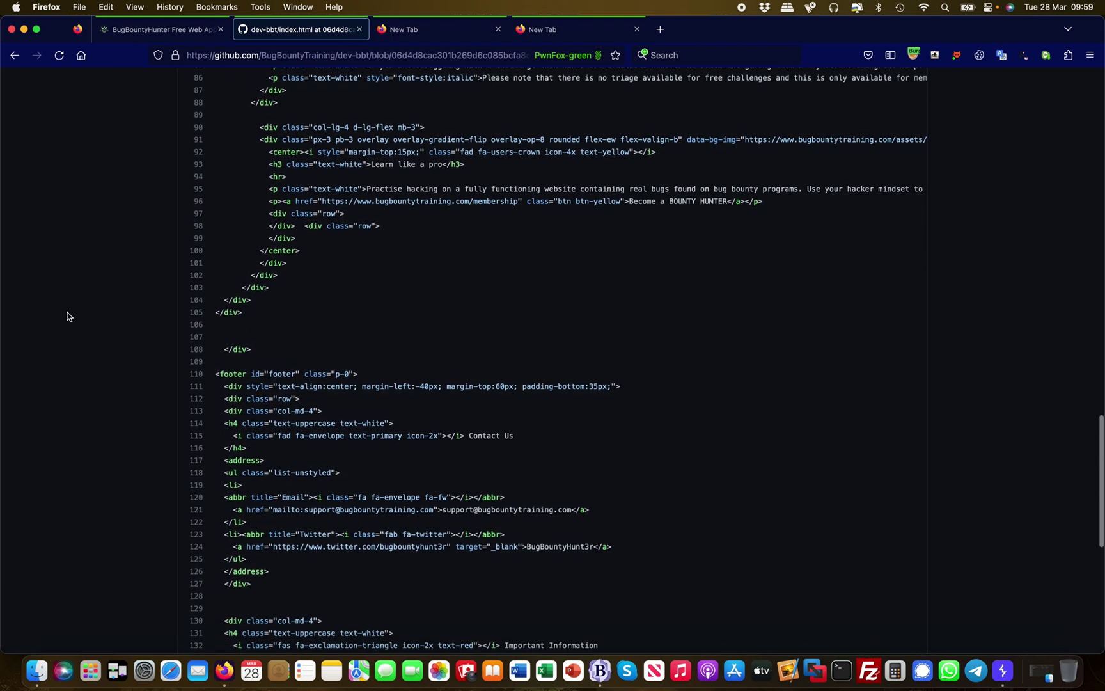
scroll(67, 316, down, 12)
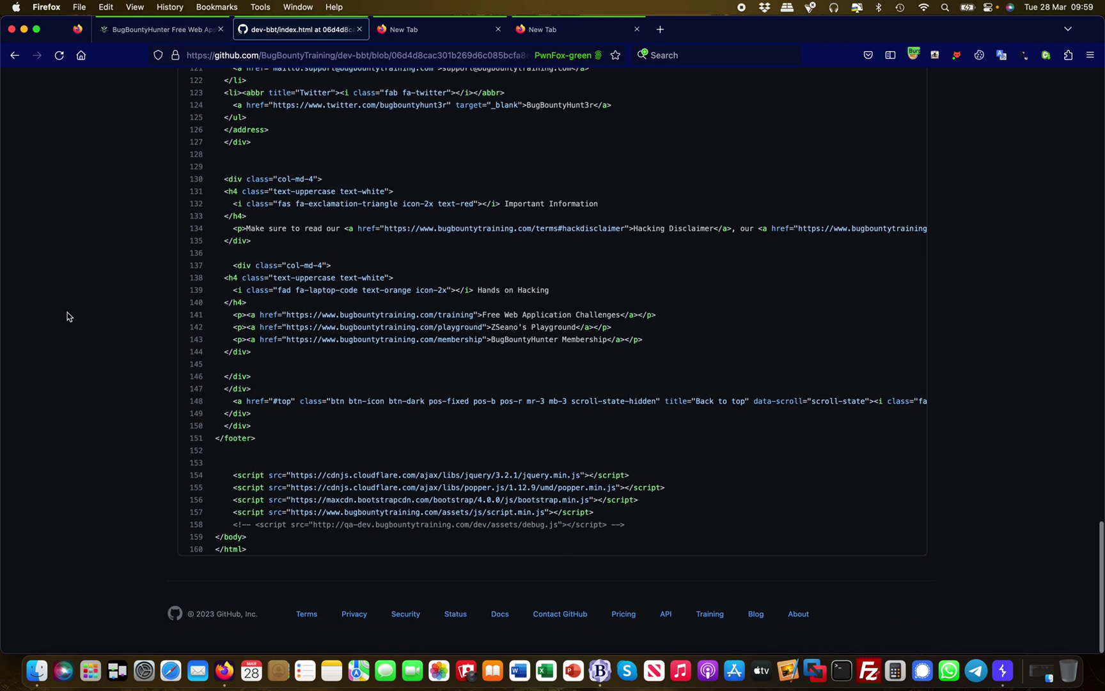
drag(230, 526, 283, 522)
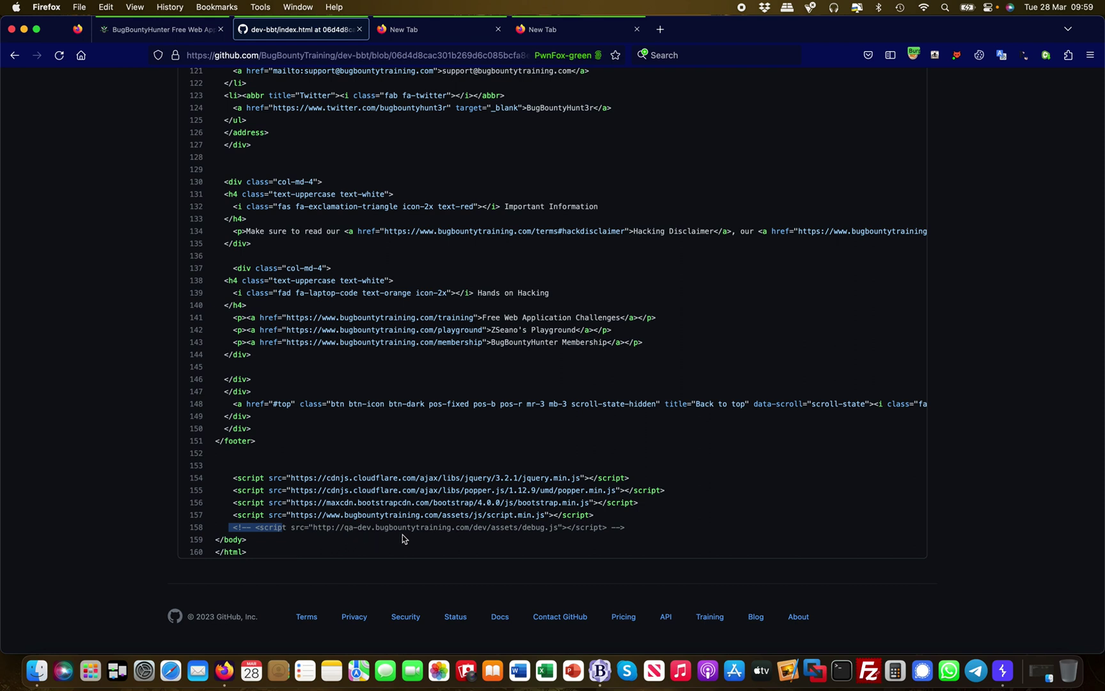
Step: Select and copy the qa-dev debug.js address on line 158
right_click(559, 533)
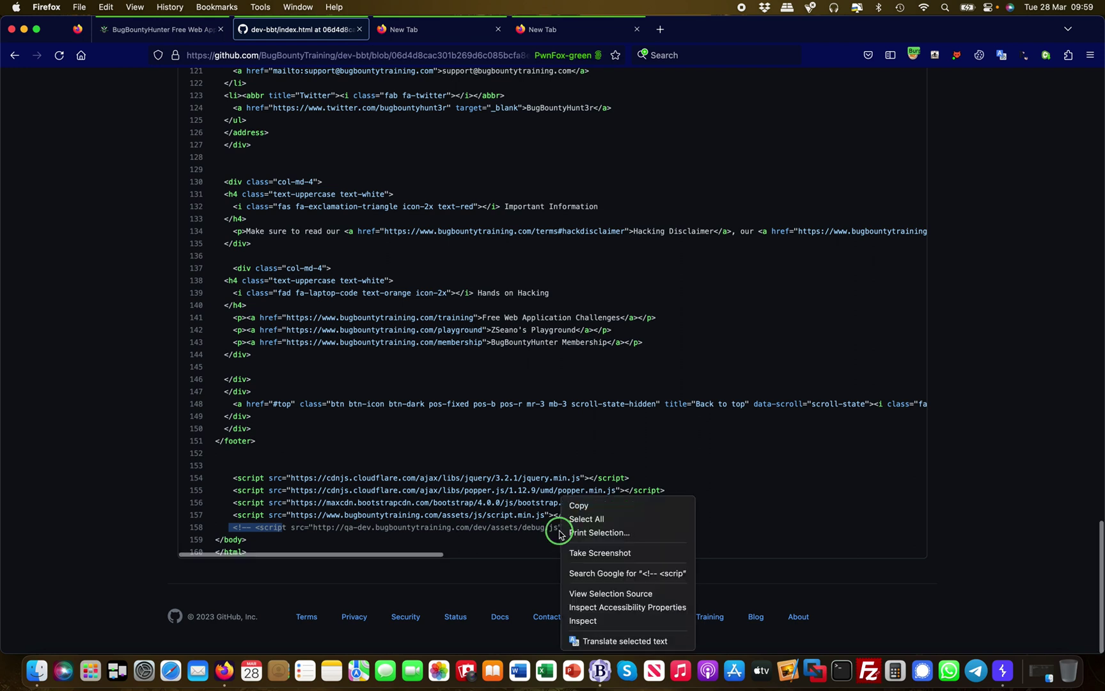
click(530, 527)
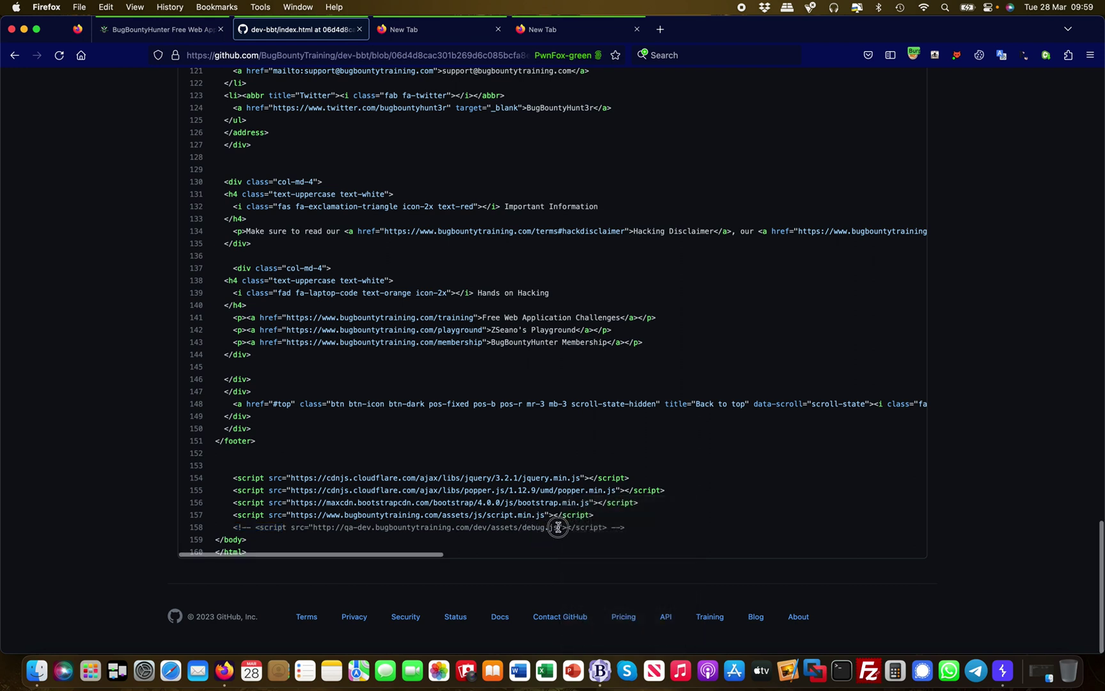
drag(557, 527, 312, 527)
key(super+c)
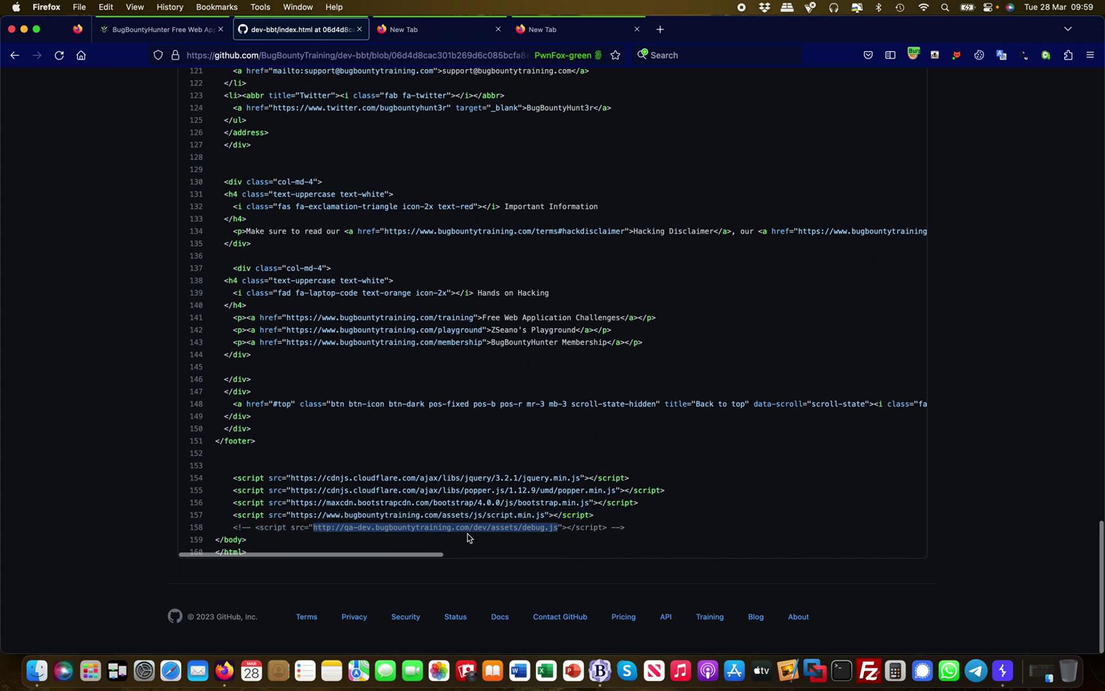
Step: Load the copied qa-dev debug.js address in the new tab, then select its dev/assets/debug.js path
click(447, 29)
click(369, 56)
key(super+v)
key(Return)
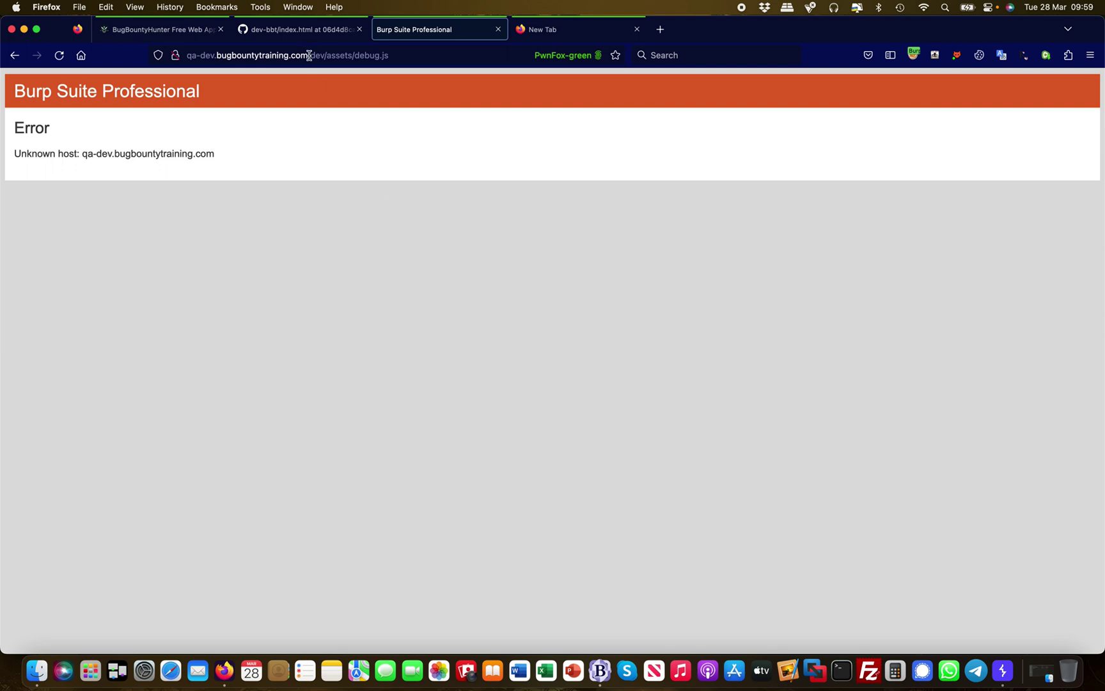
drag(309, 56, 424, 56)
key(super+c)
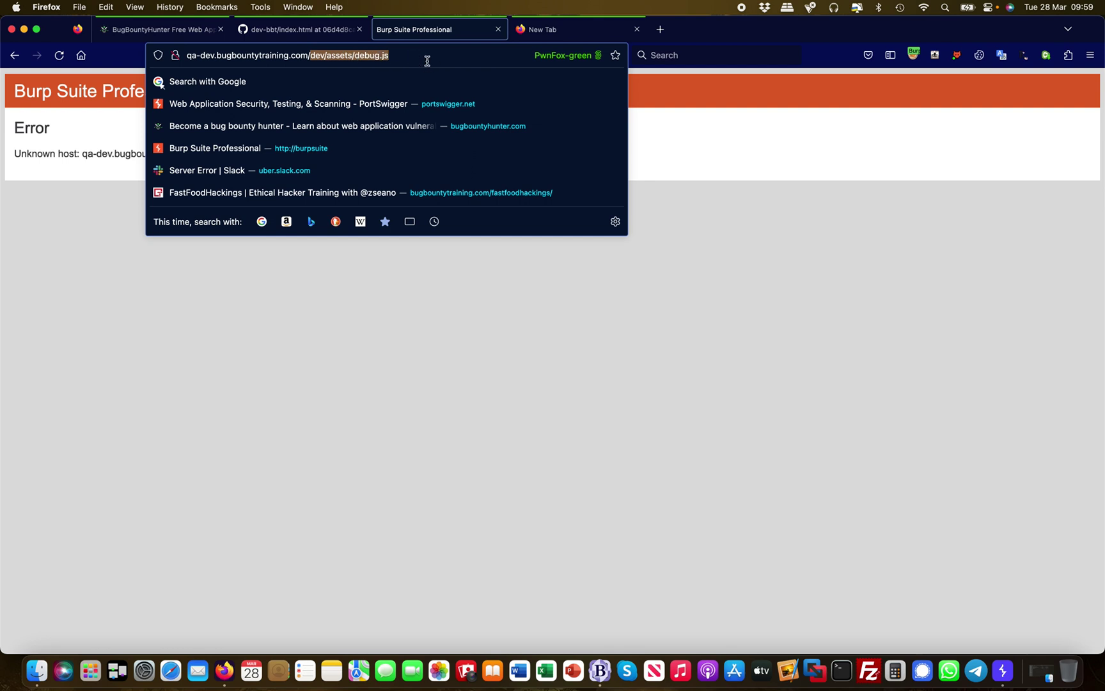
click(370, 311)
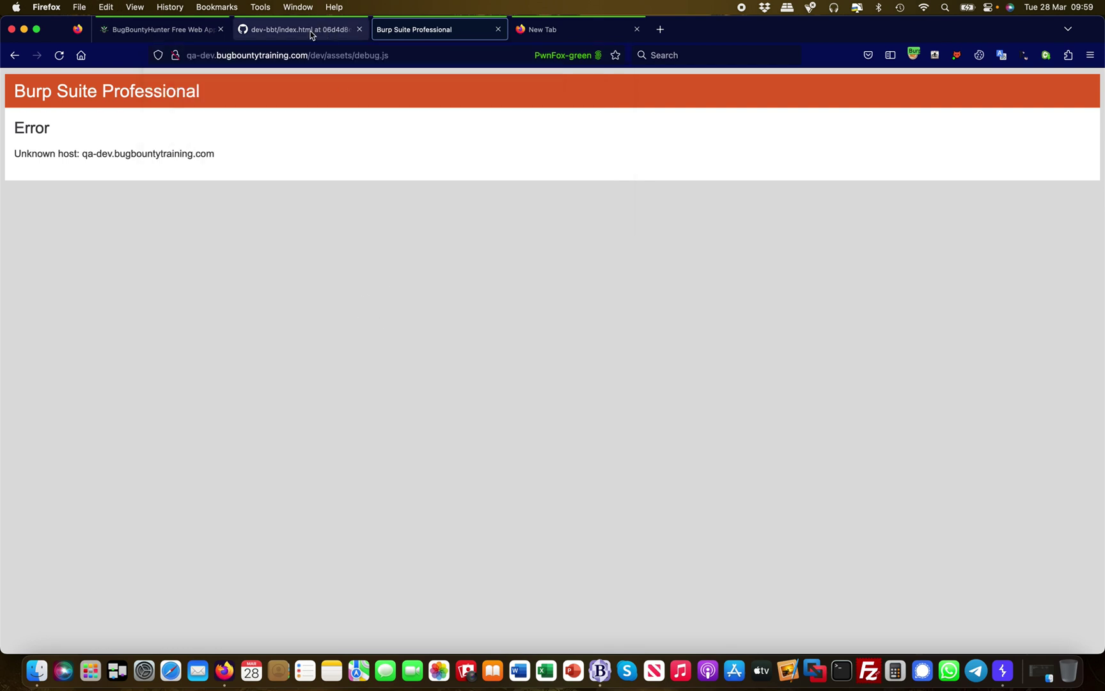
Step: Append the copied dev/assets/debug.js path to the bugbountytraining.com address and submit it
click(203, 35)
click(419, 53)
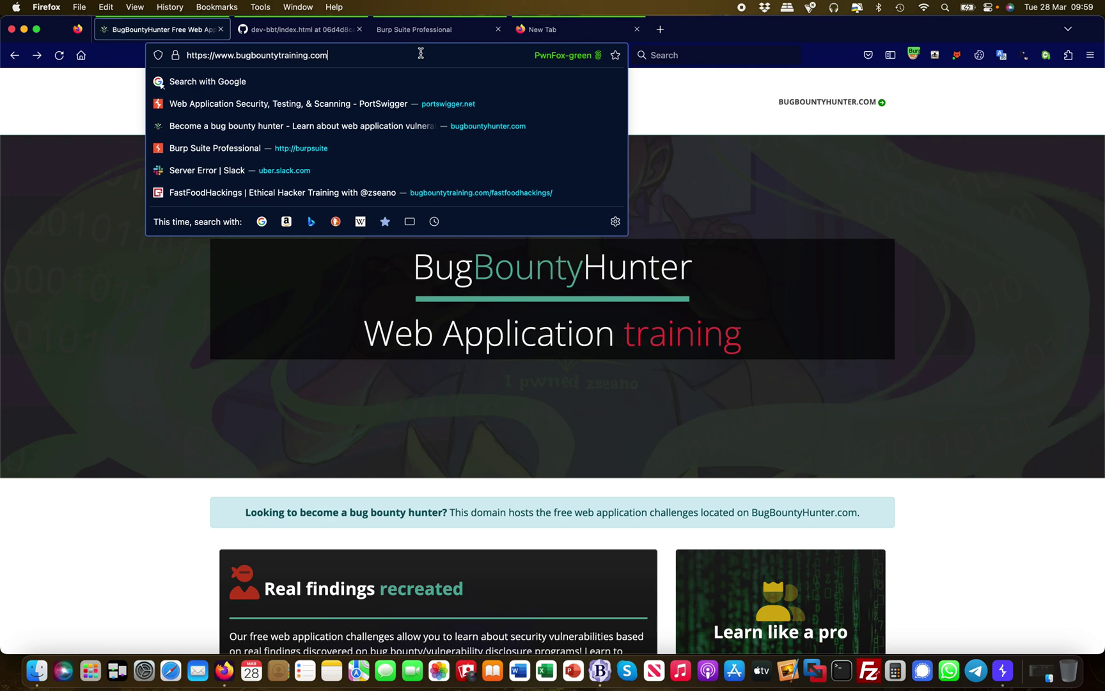
key(super+v)
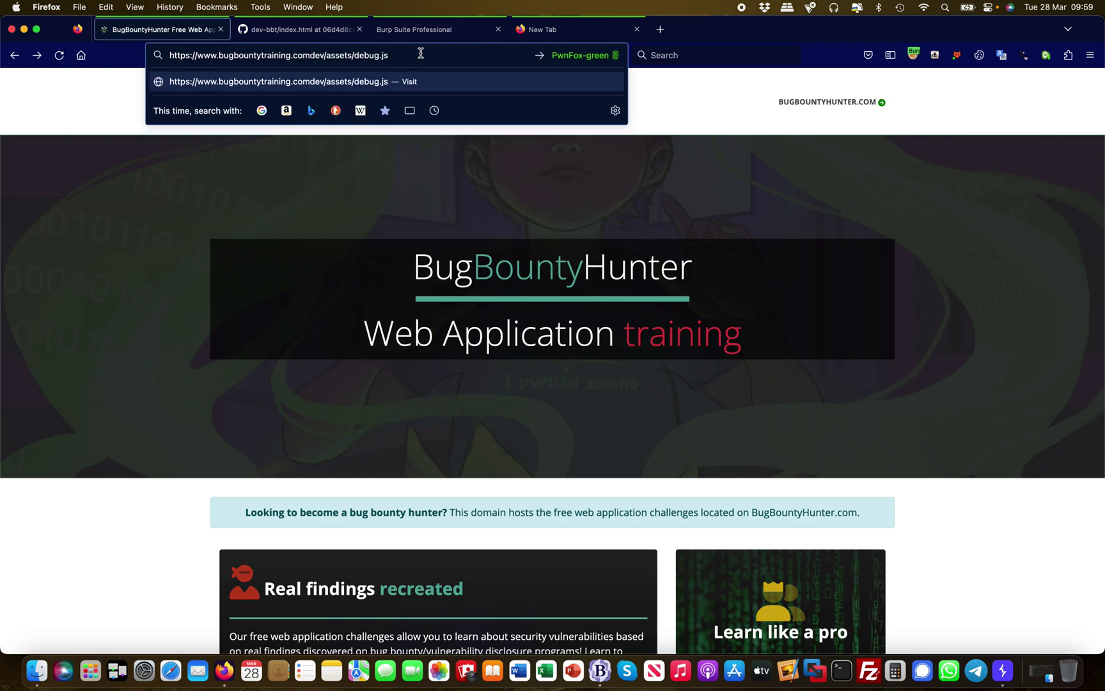
key(Escape)
key(Return)
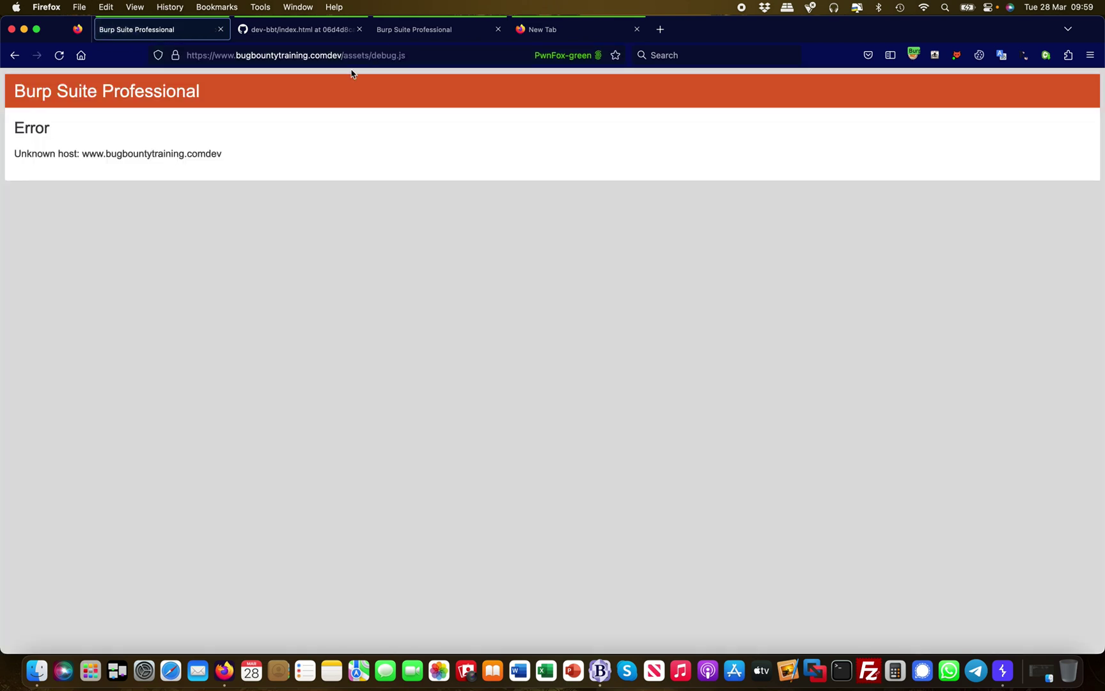
Step: On the GitHub source, select and copy the /dev/assets/debug.js path on line 158
click(412, 30)
key(ctrl+shift+Tab)
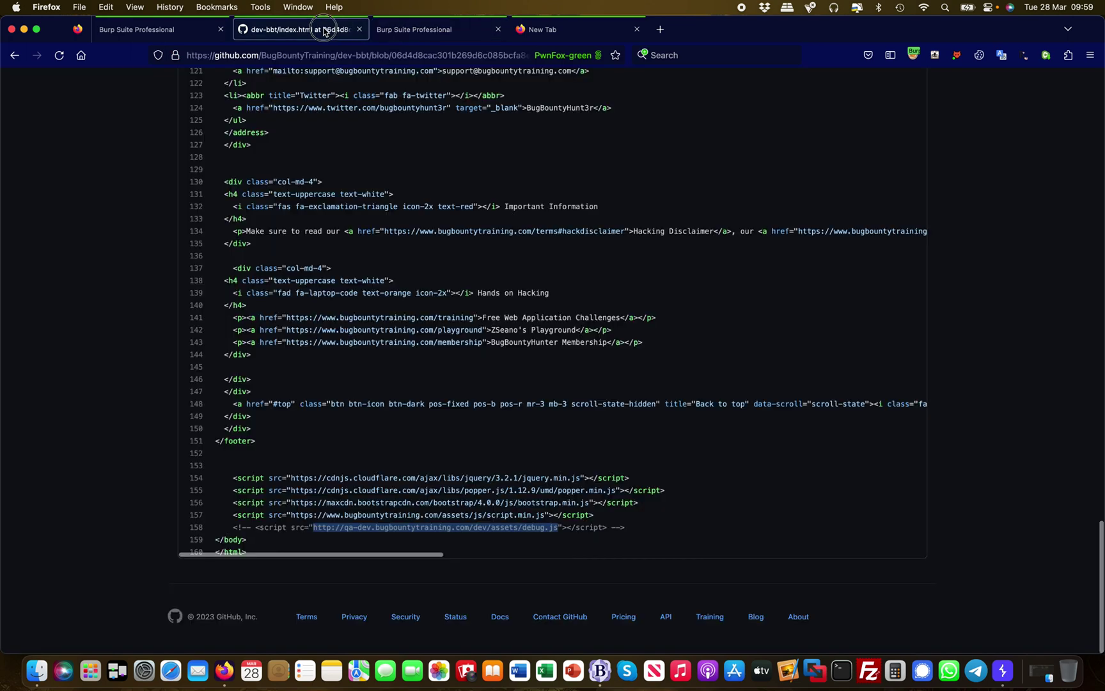
click(421, 30)
click(326, 29)
click(487, 541)
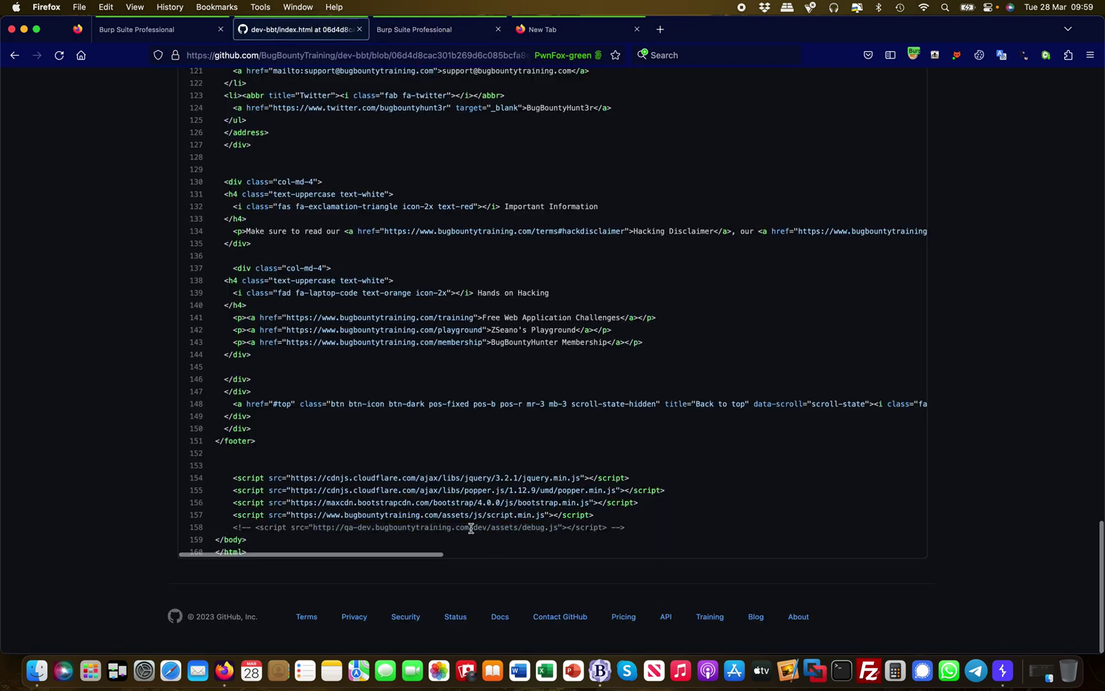
drag(470, 527, 560, 528)
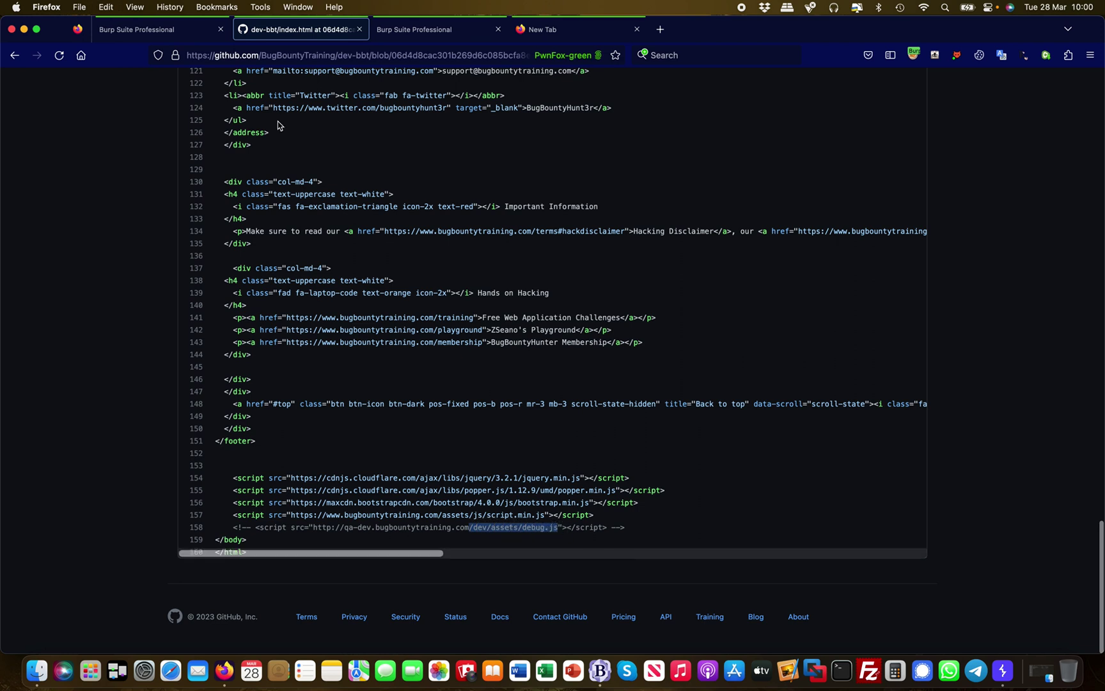
click(189, 31)
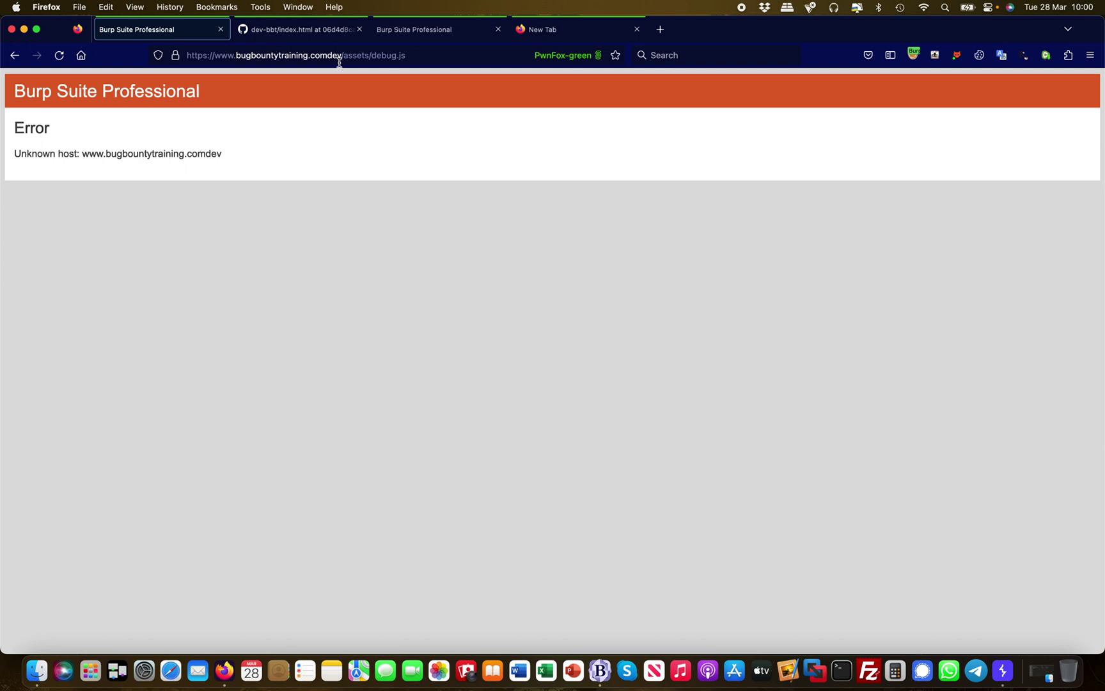
drag(343, 55, 564, 80)
key(super+x)
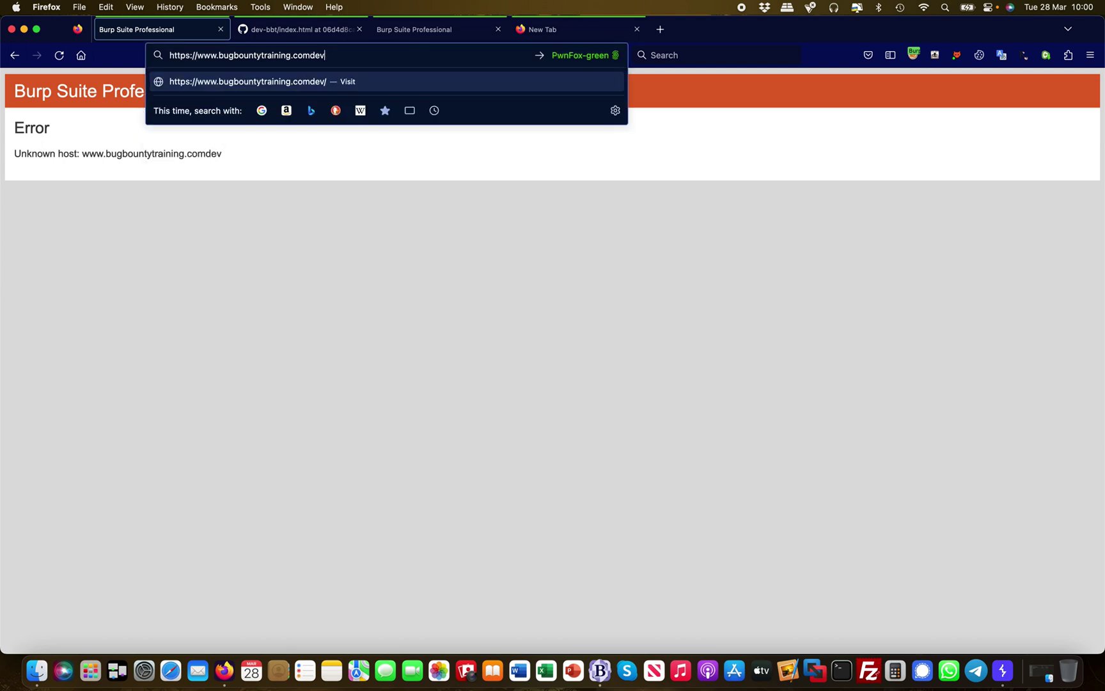
text(/dev/)
key(super+v)
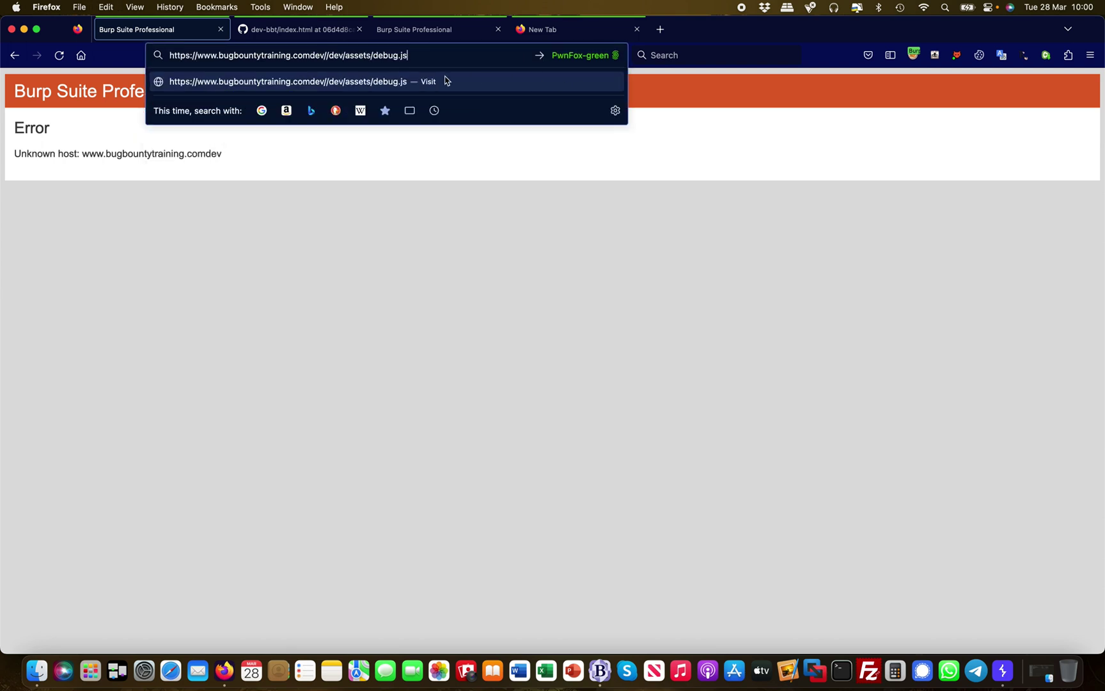
click(328, 56)
key(BackSpace)
key(BackSpace)
key(BackSpace)
key(BackSpace)
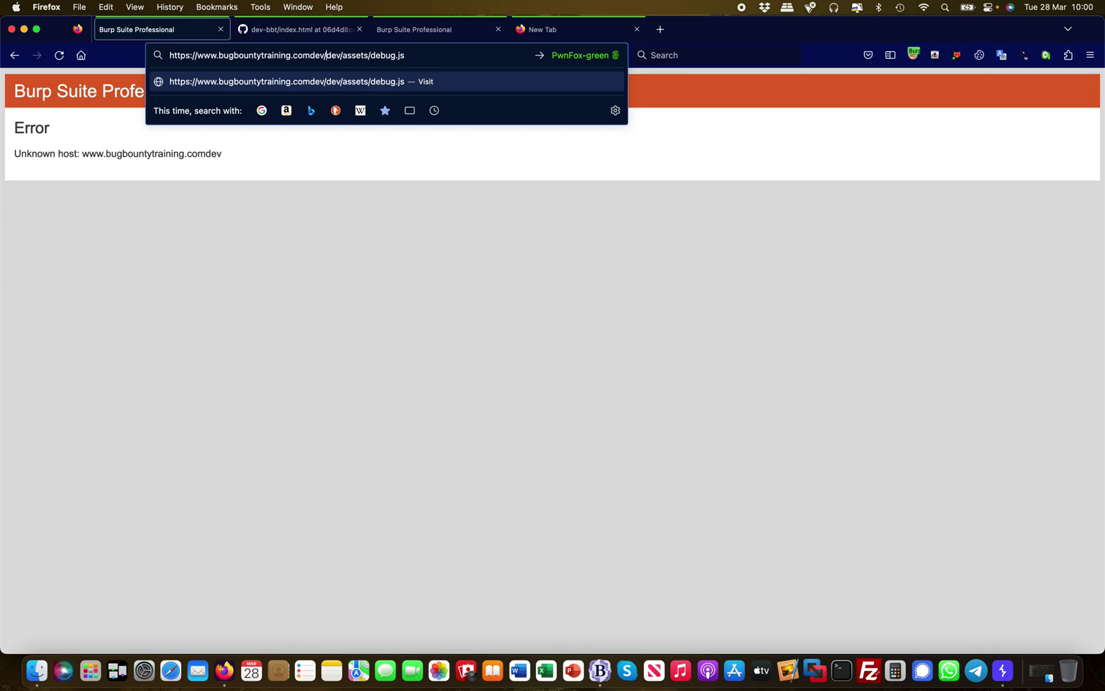
key(BackSpace)
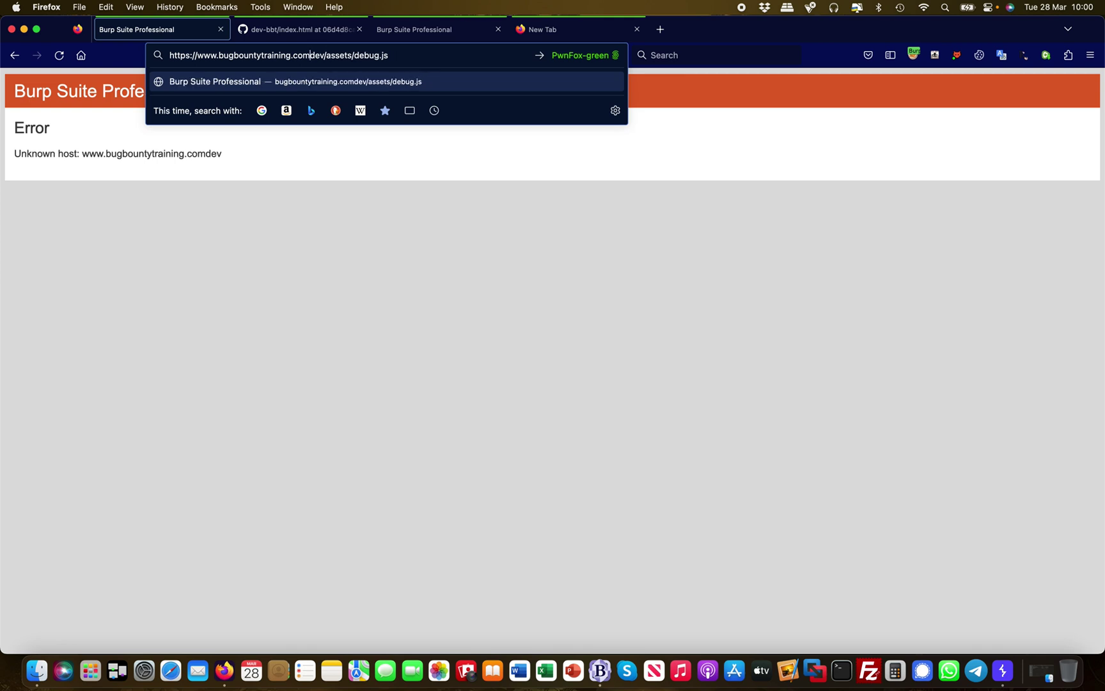
text(/)
key(Return)
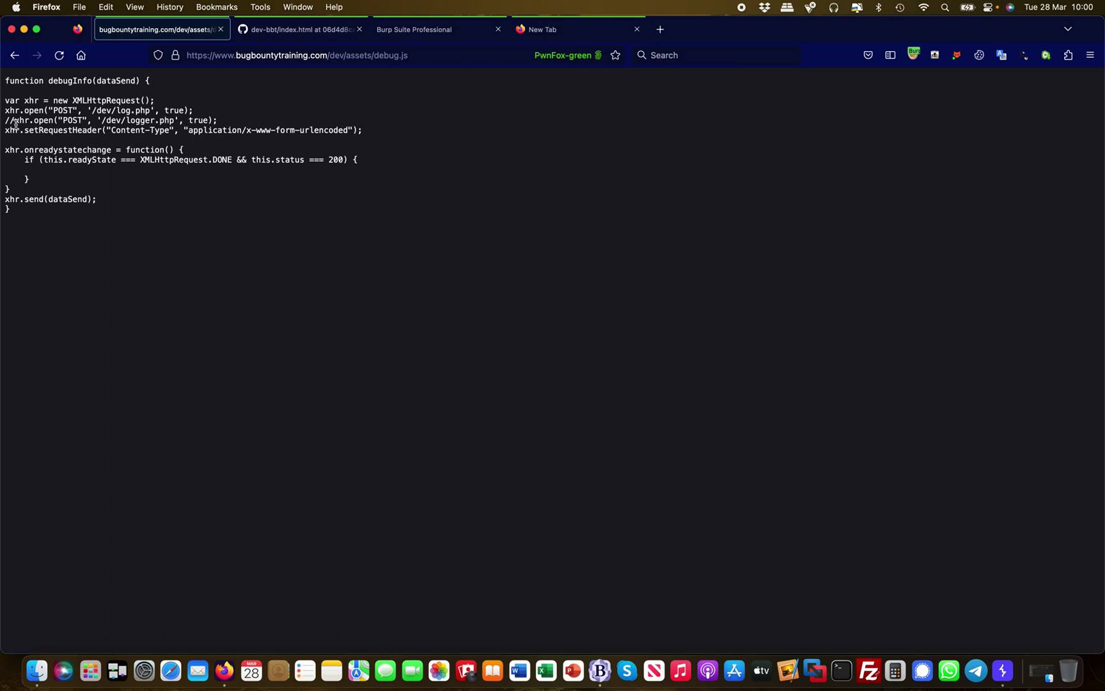
Step: Copy the debug.js address and load it in the empty fourth tab
drag(11, 121, 2, 120)
click(221, 52)
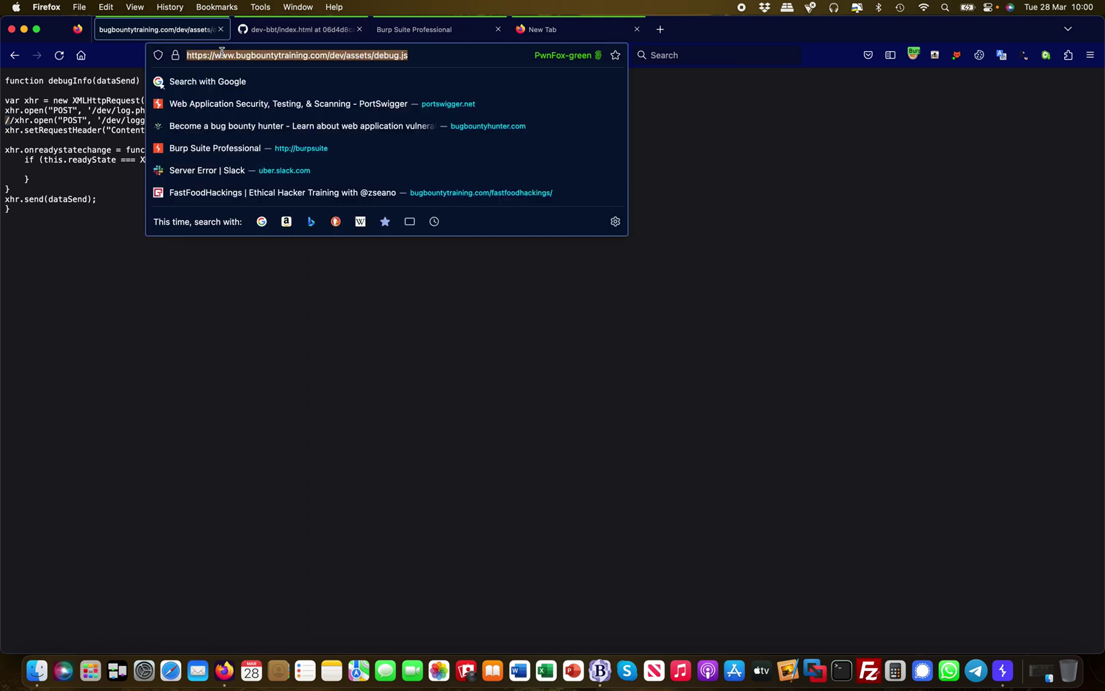
click(550, 30)
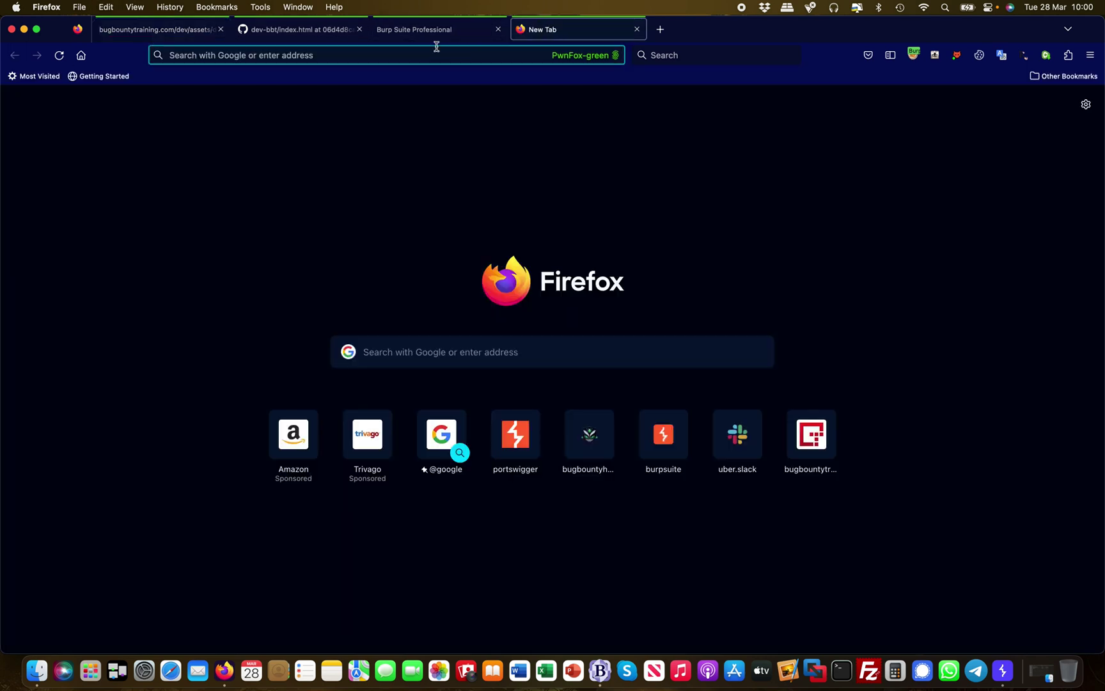
key(super+v)
key(Return)
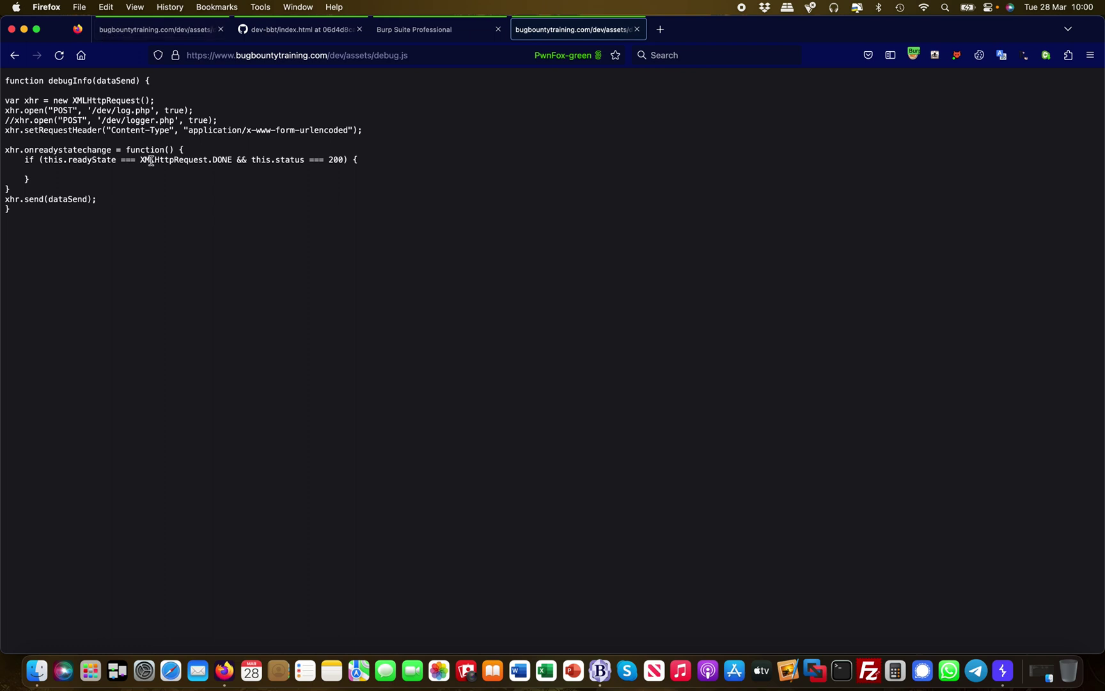
Step: Try the /dev/log.php endpoint, go back to debug.js, and select /dev/logger.php
drag(93, 112, 151, 112)
drag(328, 55, 409, 55)
key(BackSpace)
key(super+v)
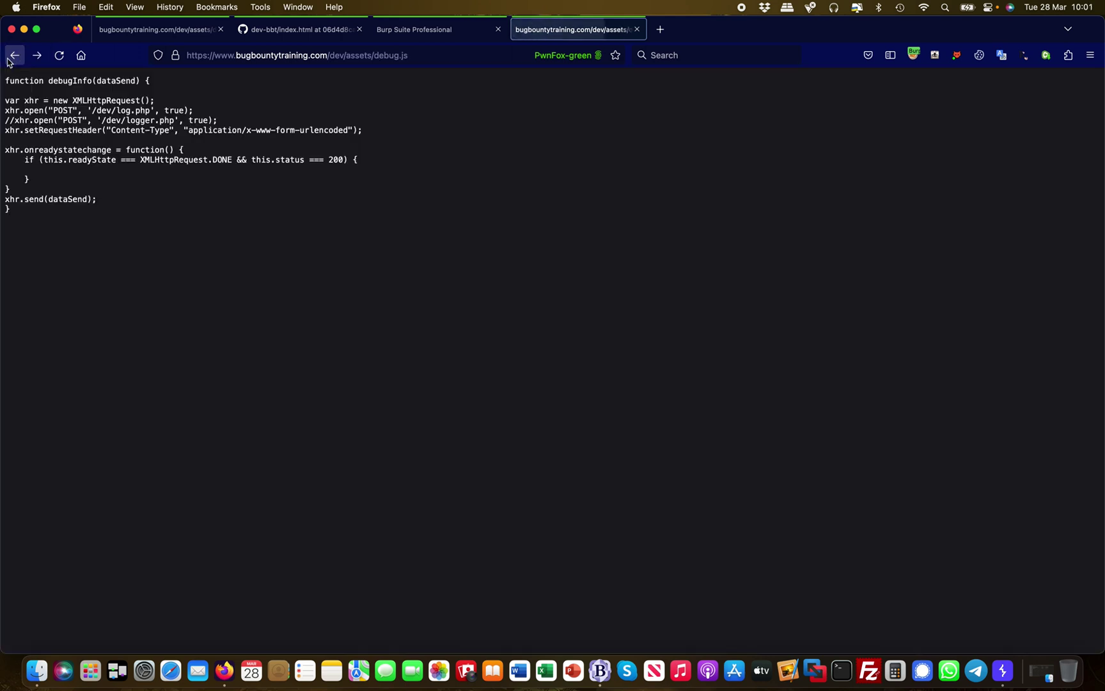
click(13, 56)
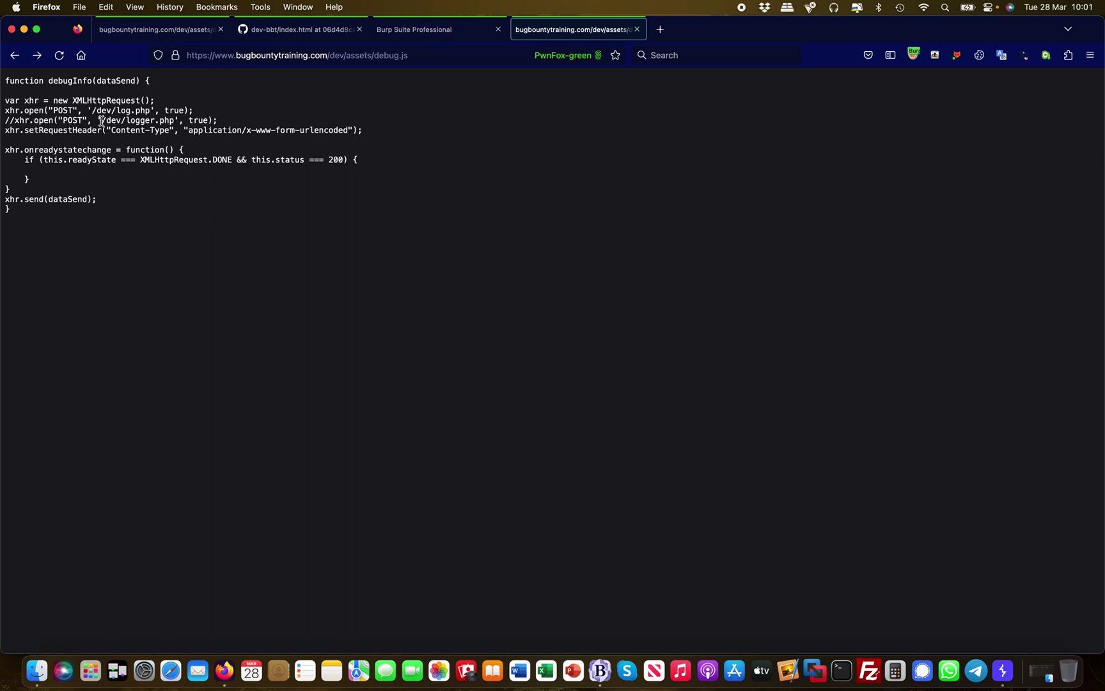
drag(101, 120, 174, 122)
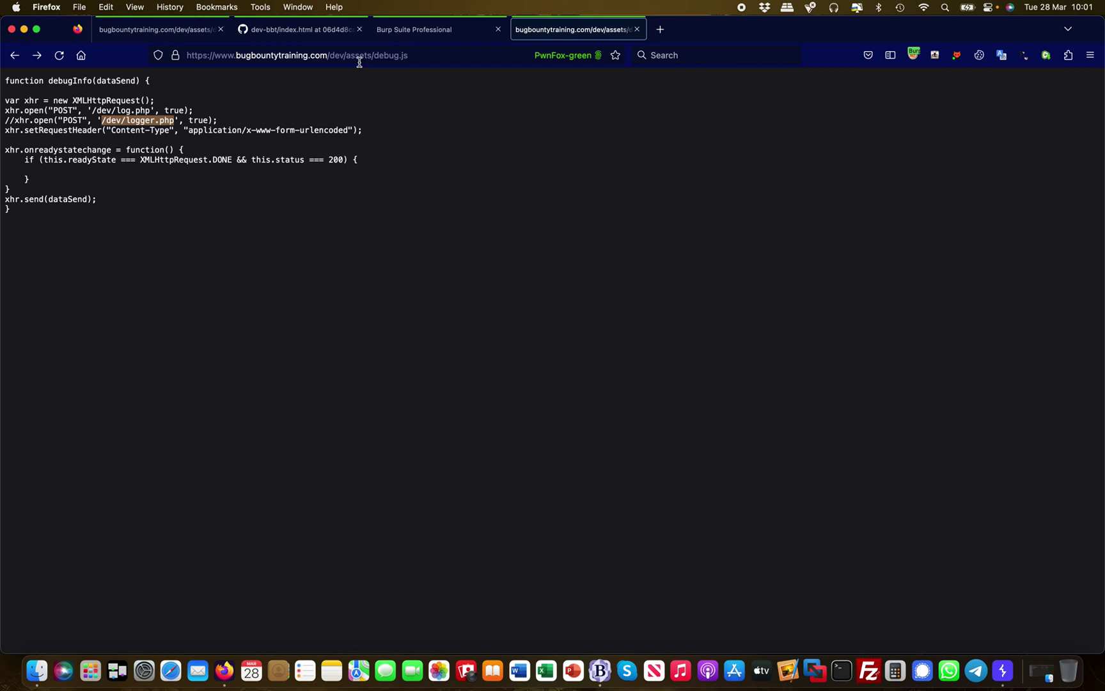
Step: Replace assets/debug.js in the address with logger.php and load /dev/logger.php
drag(345, 56, 414, 60)
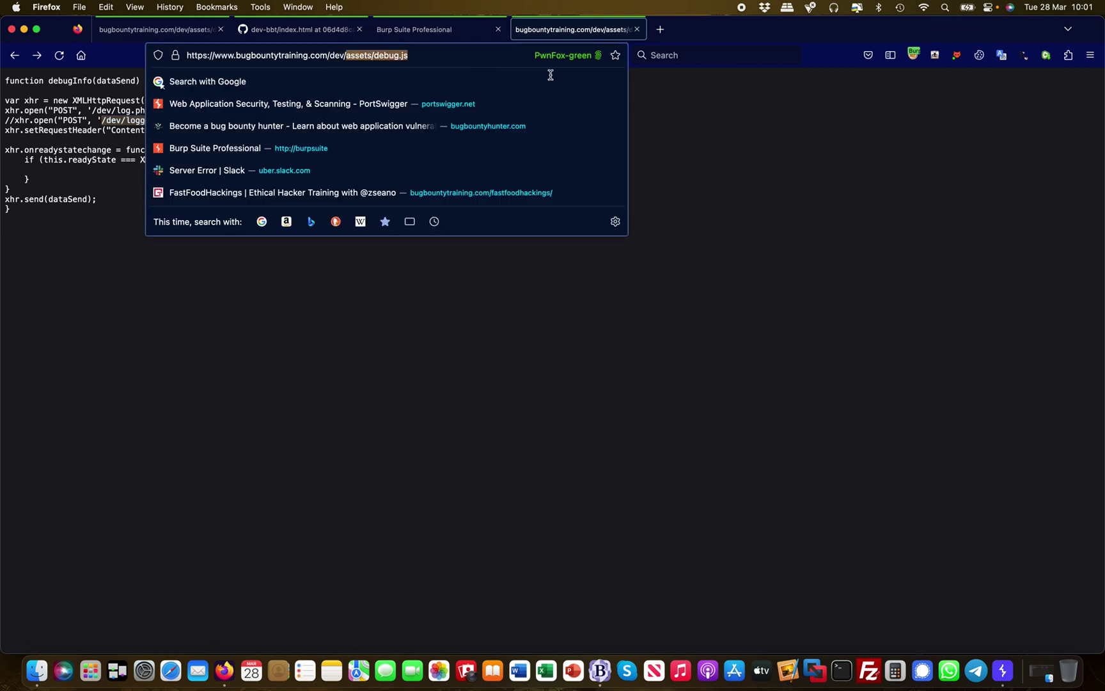
key(BackSpace)
text(logger.php)
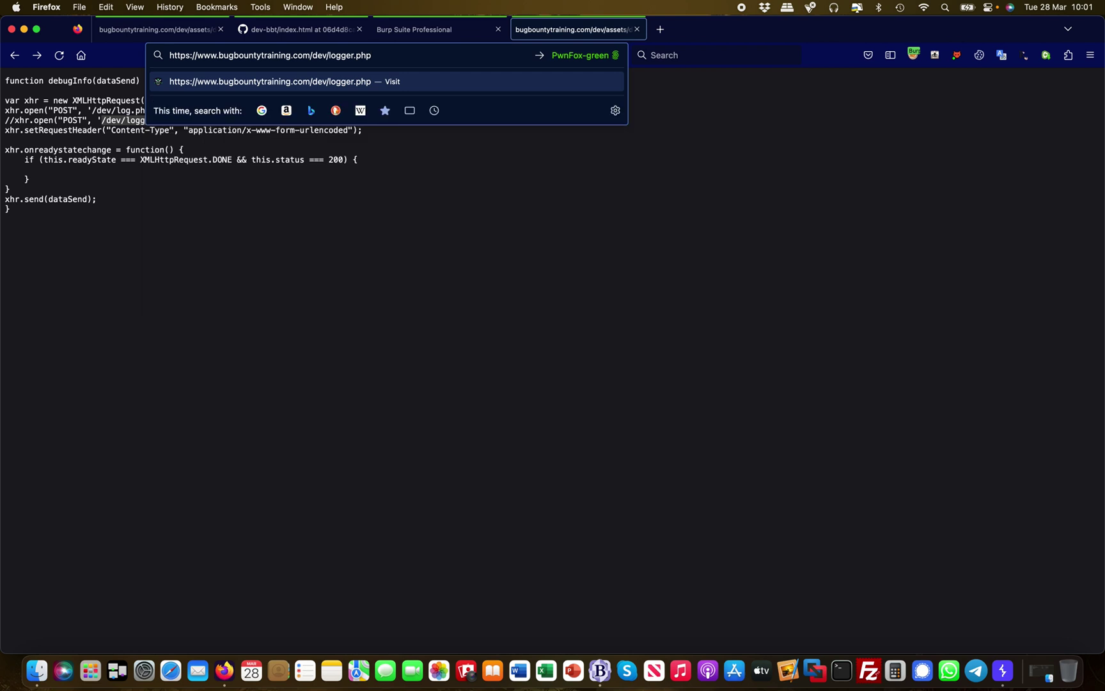
key(Return)
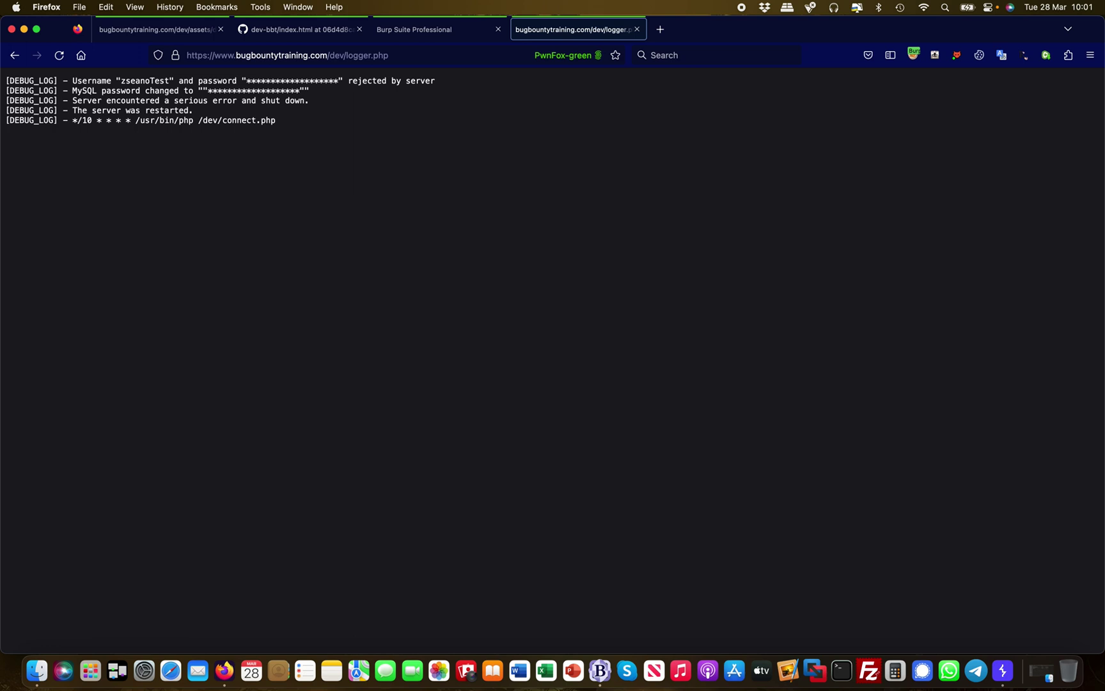
Step: Highlight the rejected username, masked password and /dev/connect.php path in the debug log
double_click(143, 80)
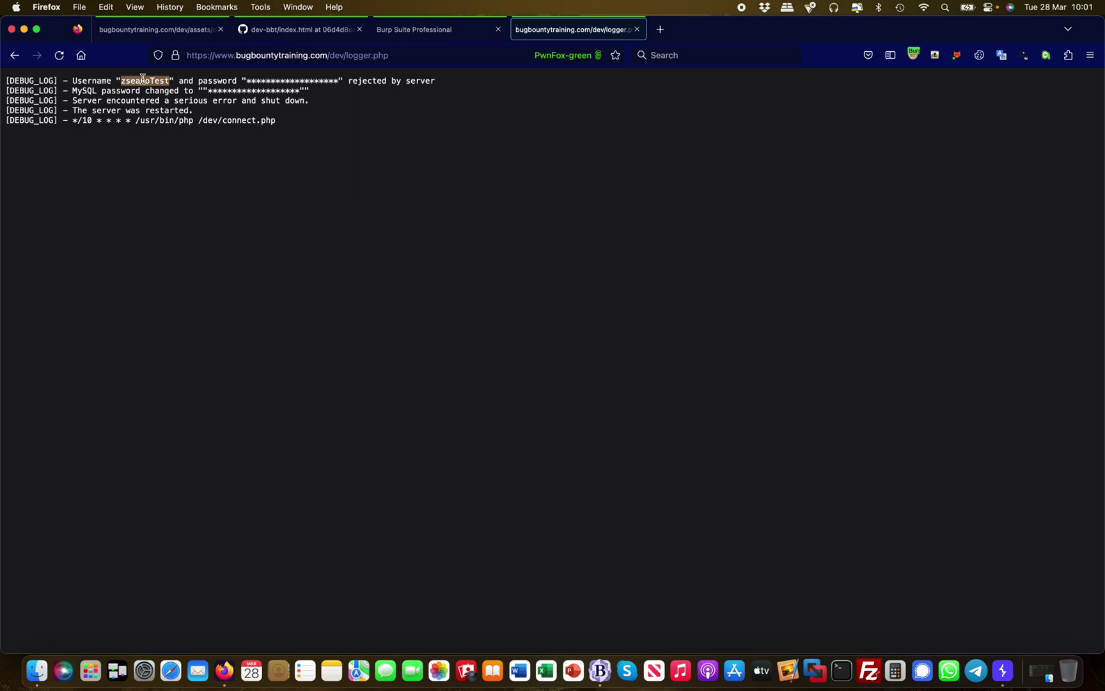
double_click(280, 85)
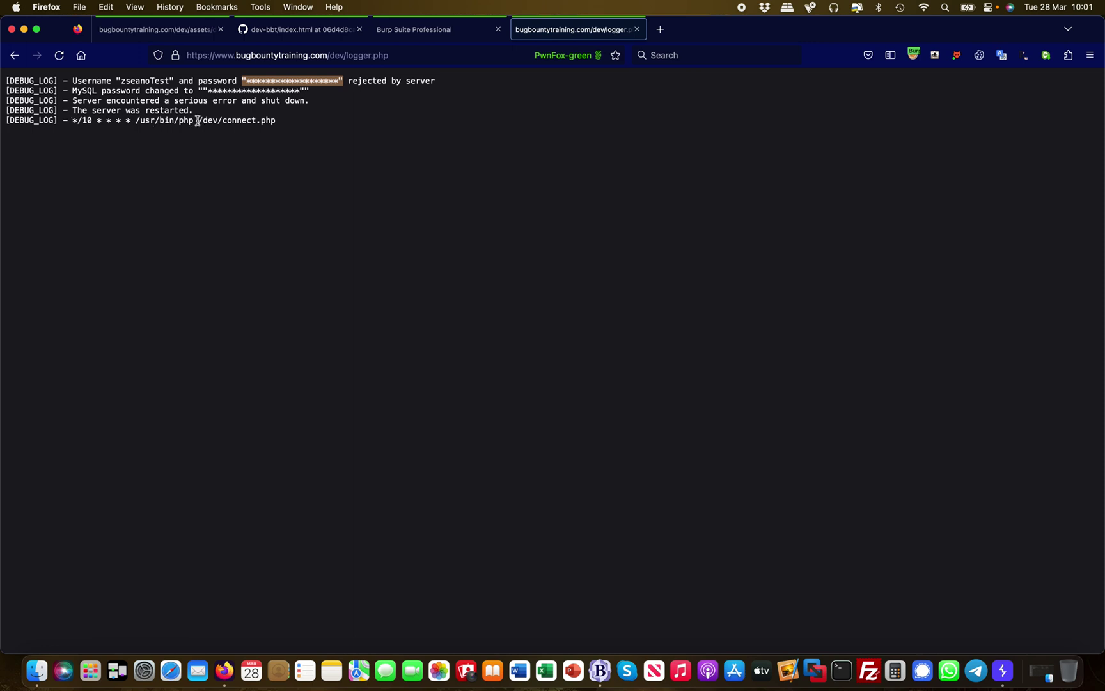
drag(197, 120, 286, 122)
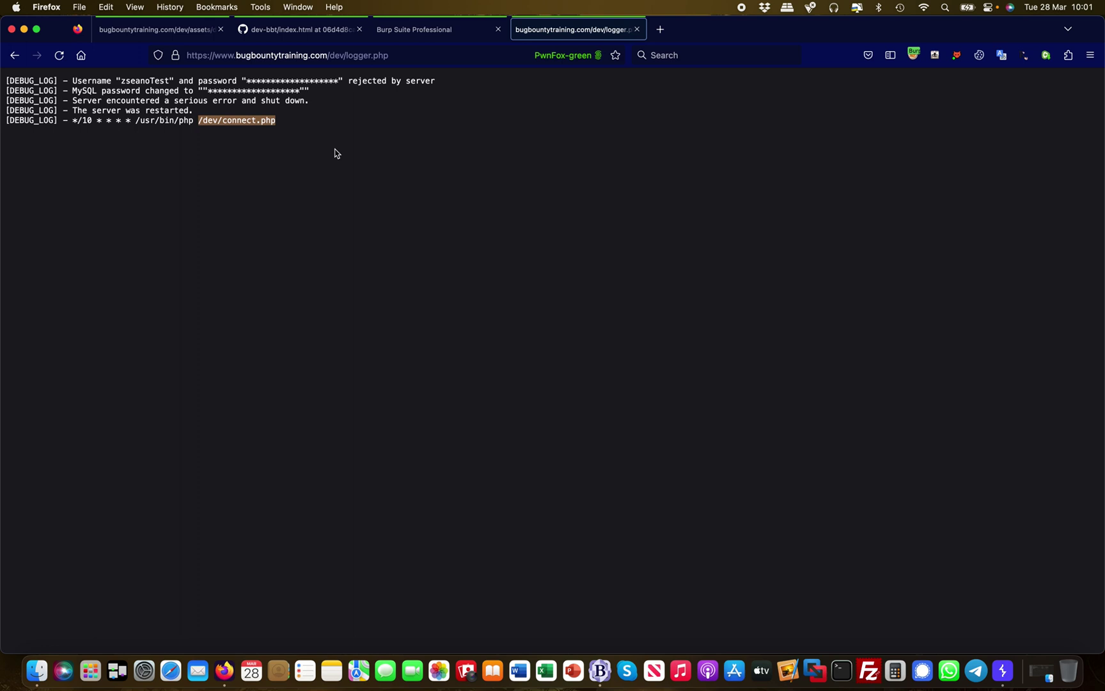